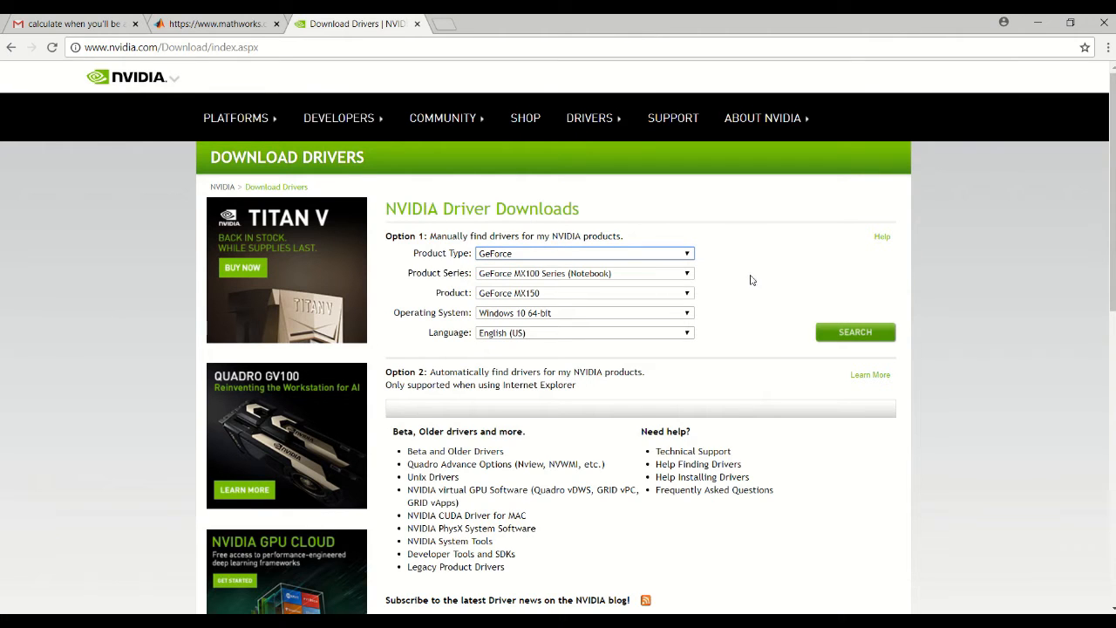
Set the driver search's product series to GeForce 900M Series (Notebooks)
click(612, 274)
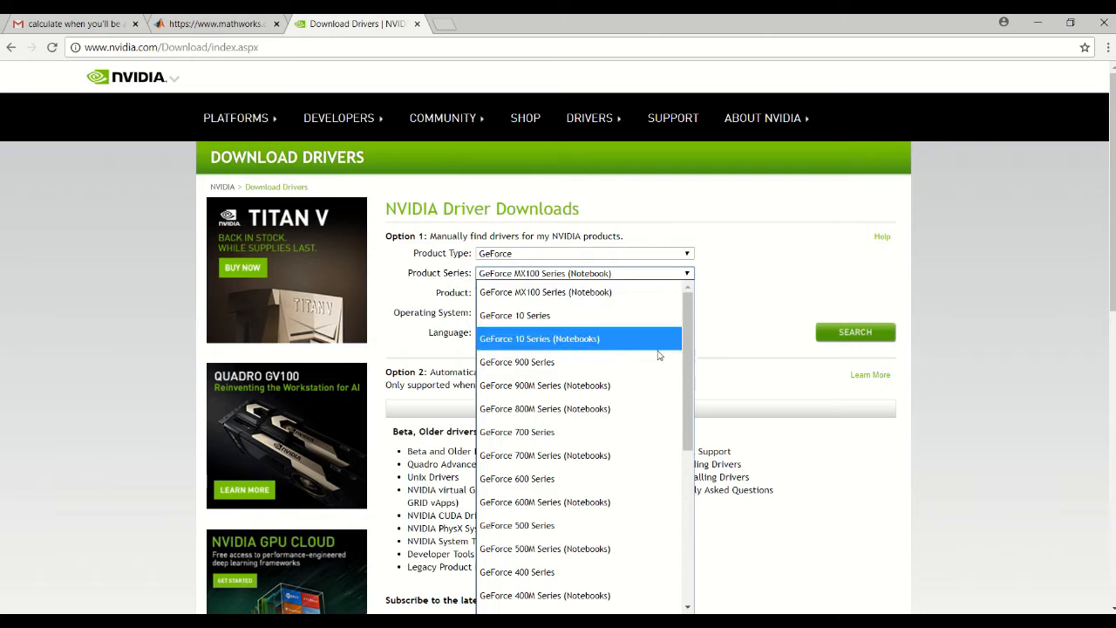
mouse_move(687, 361)
mouse_down()
mouse_move(693, 505)
mouse_move(689, 353)
mouse_up()
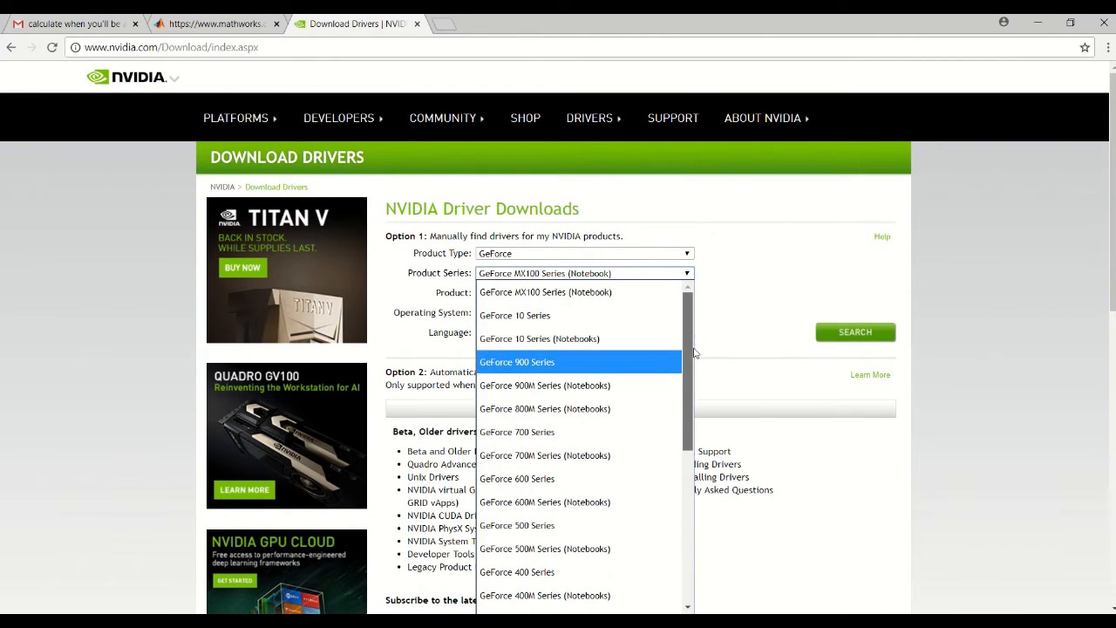
click(591, 394)
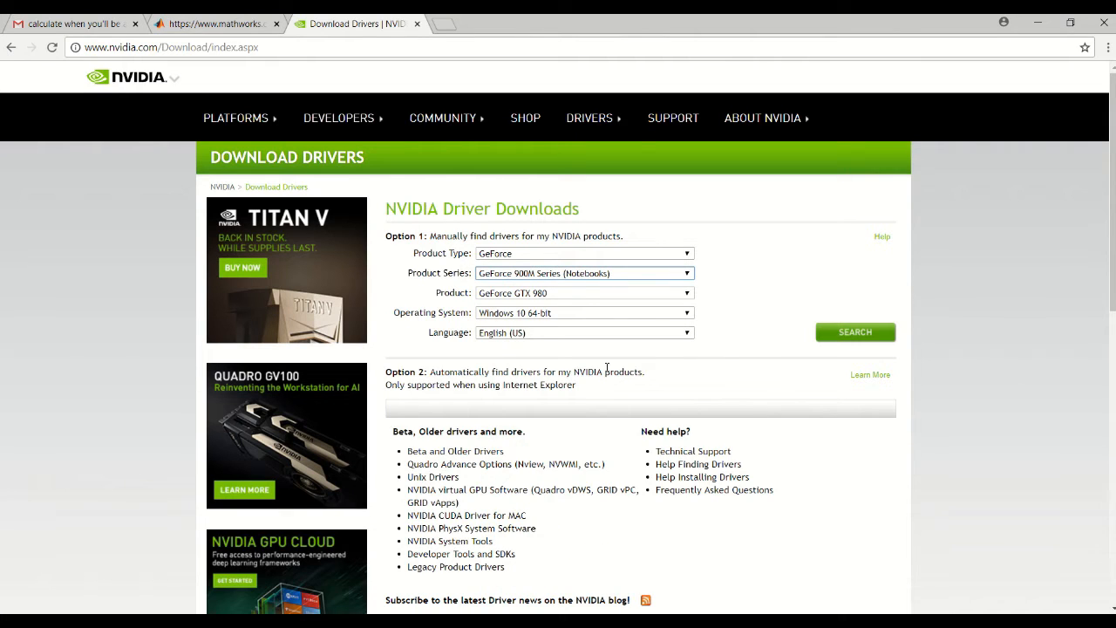
Open Device Manager, check which display adapters are installed, and minimize it to return to the driver page
click(105, 621)
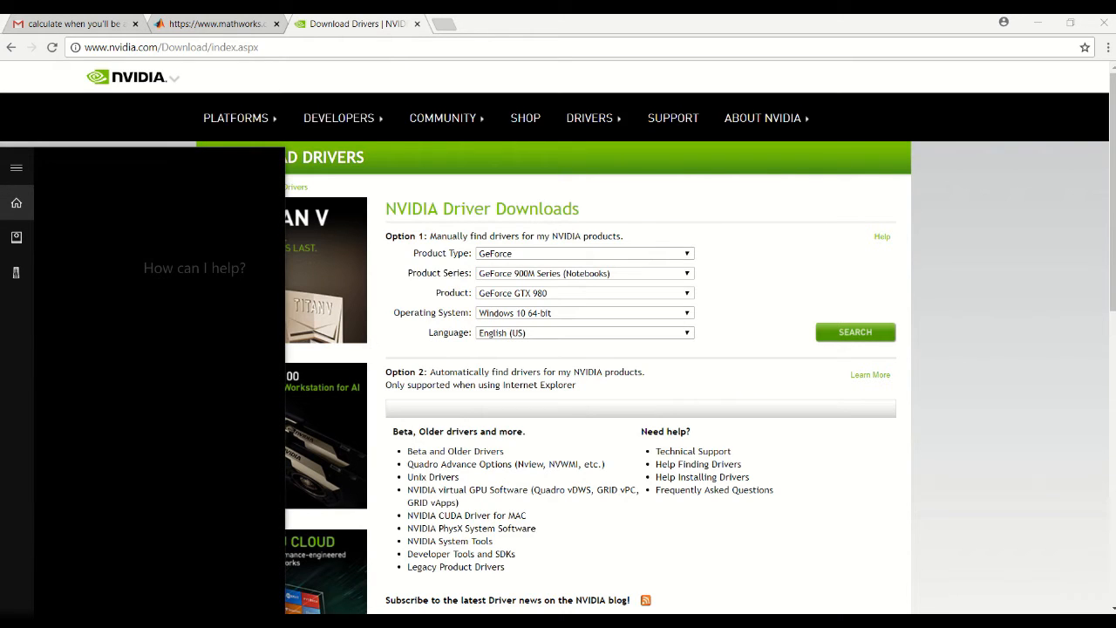
text(de)
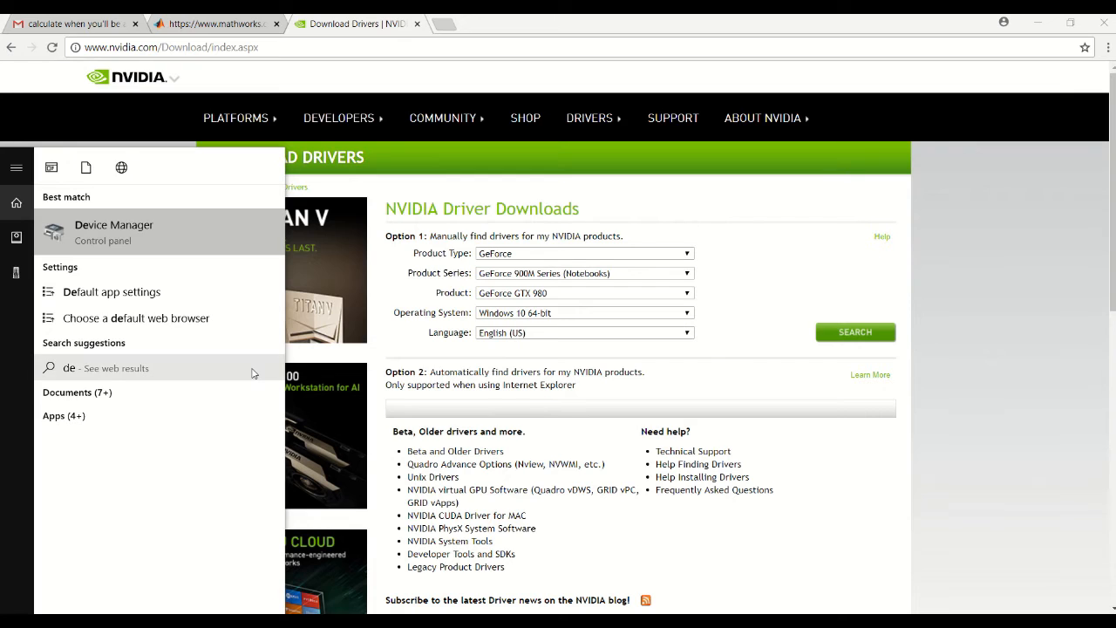
key(Return)
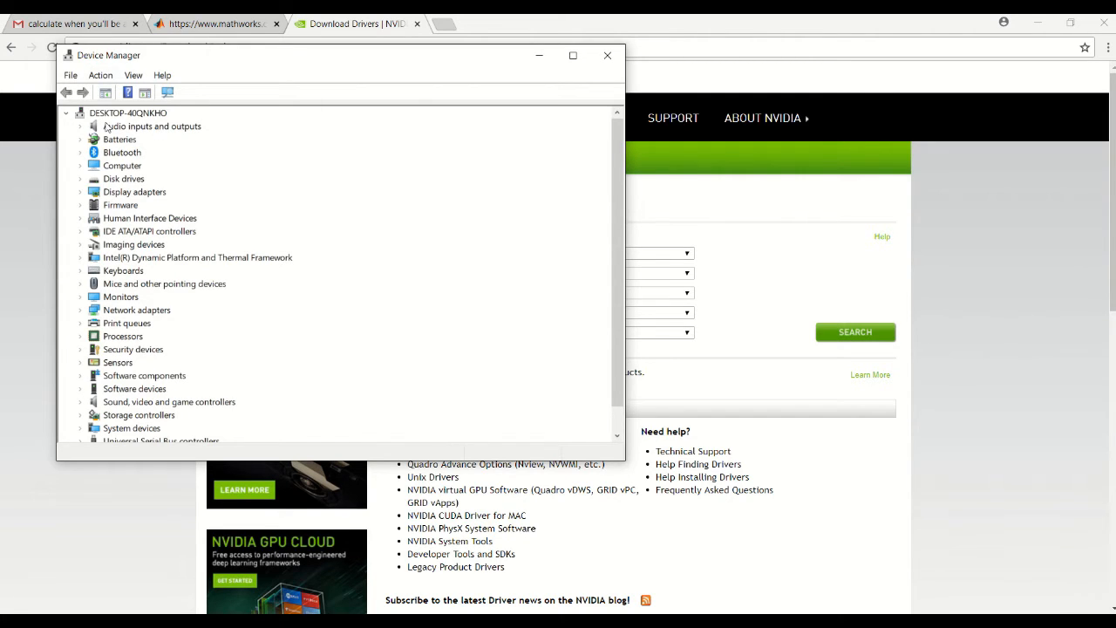
click(81, 191)
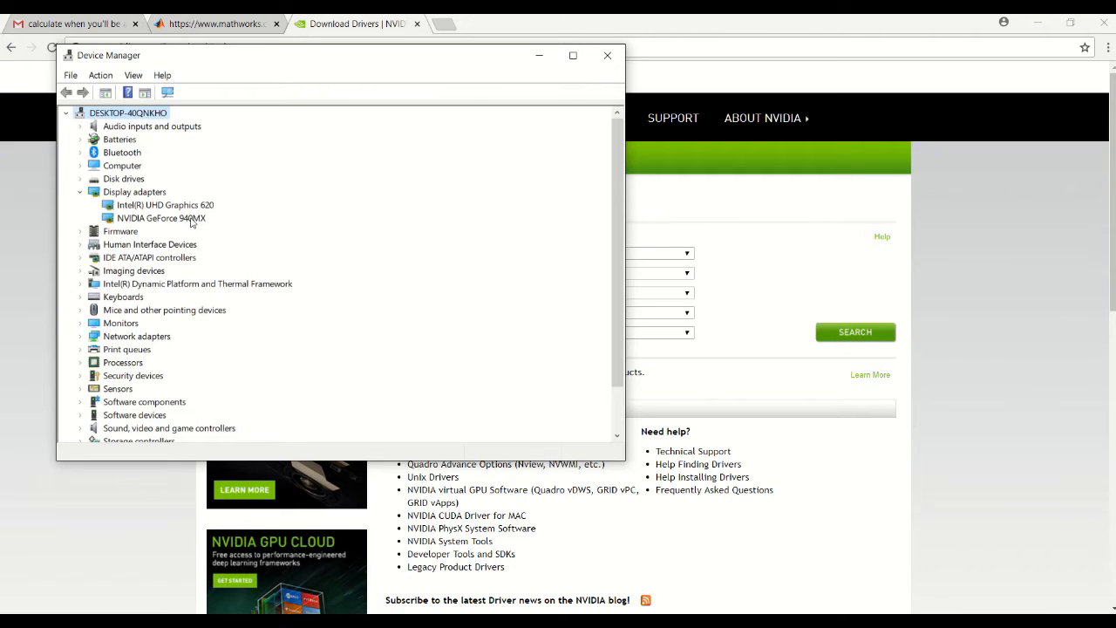
click(539, 55)
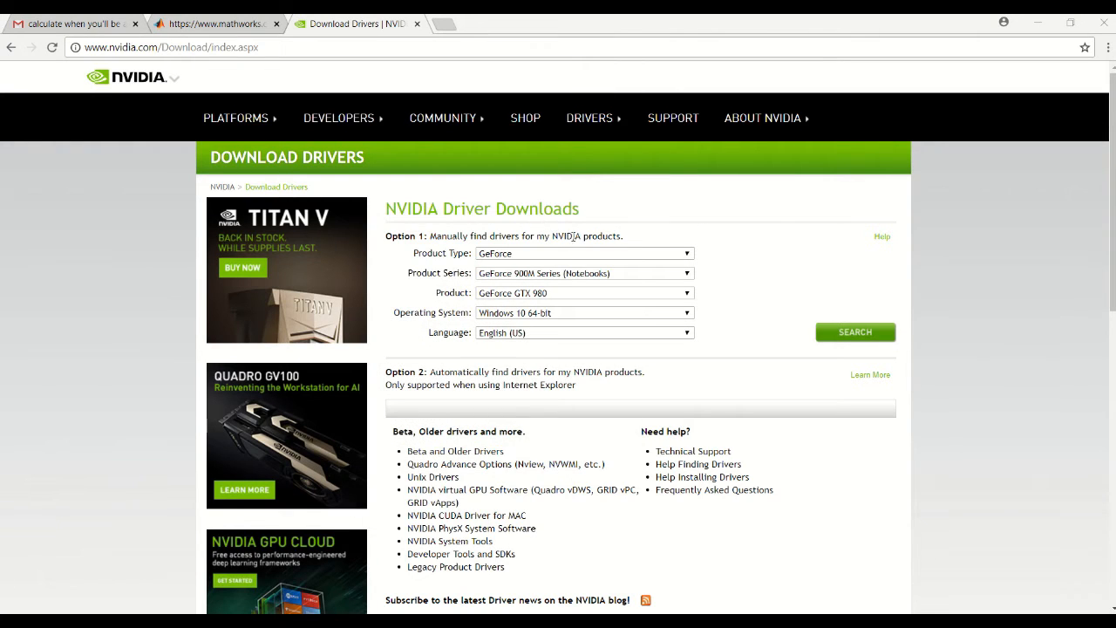
Choose GeForce 940MX as the product and search for its Windows 10 64-bit driver
click(590, 276)
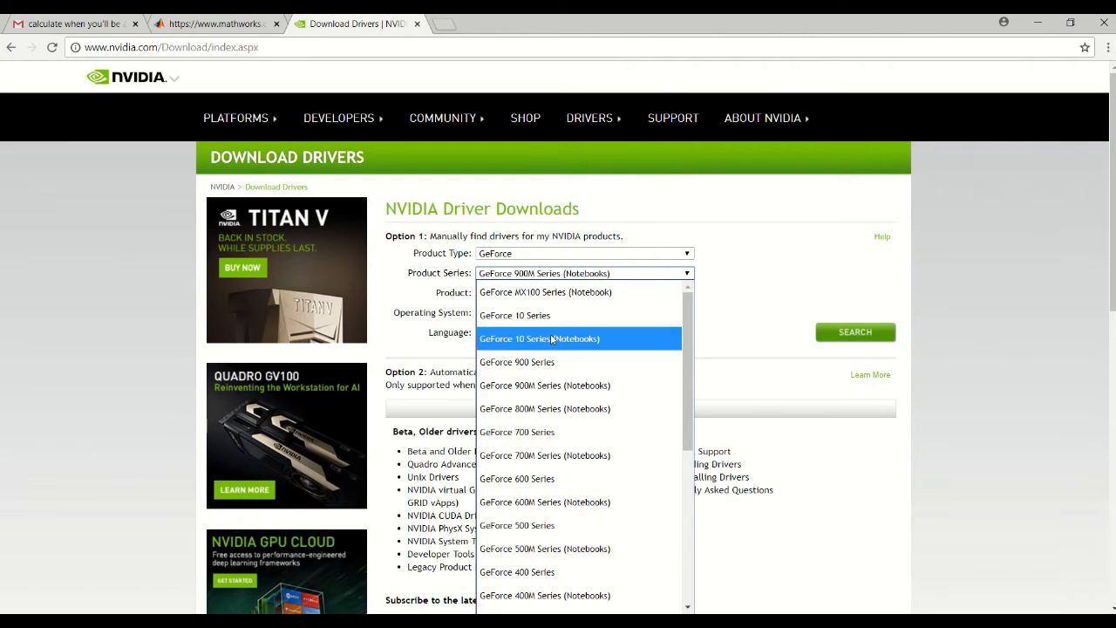
click(740, 285)
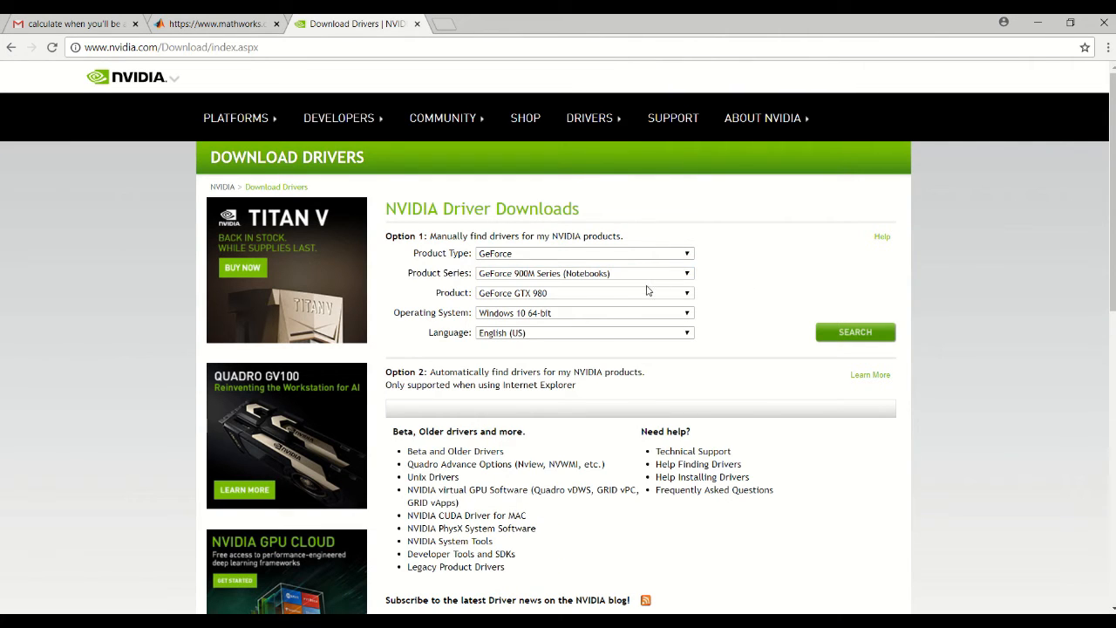
click(578, 295)
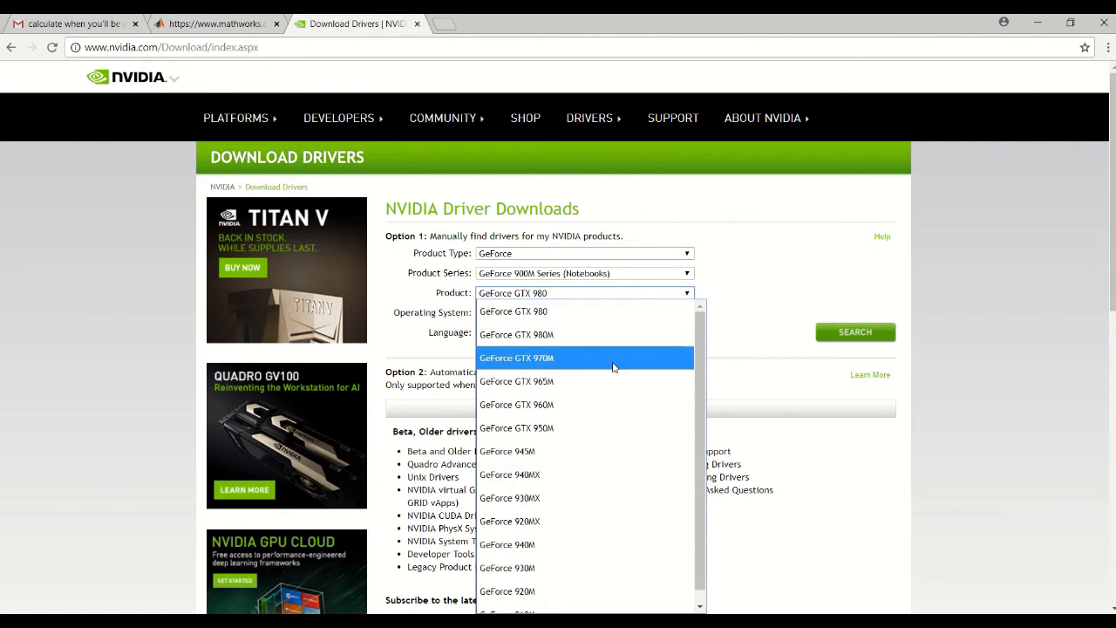
scroll(613, 367, down, 1)
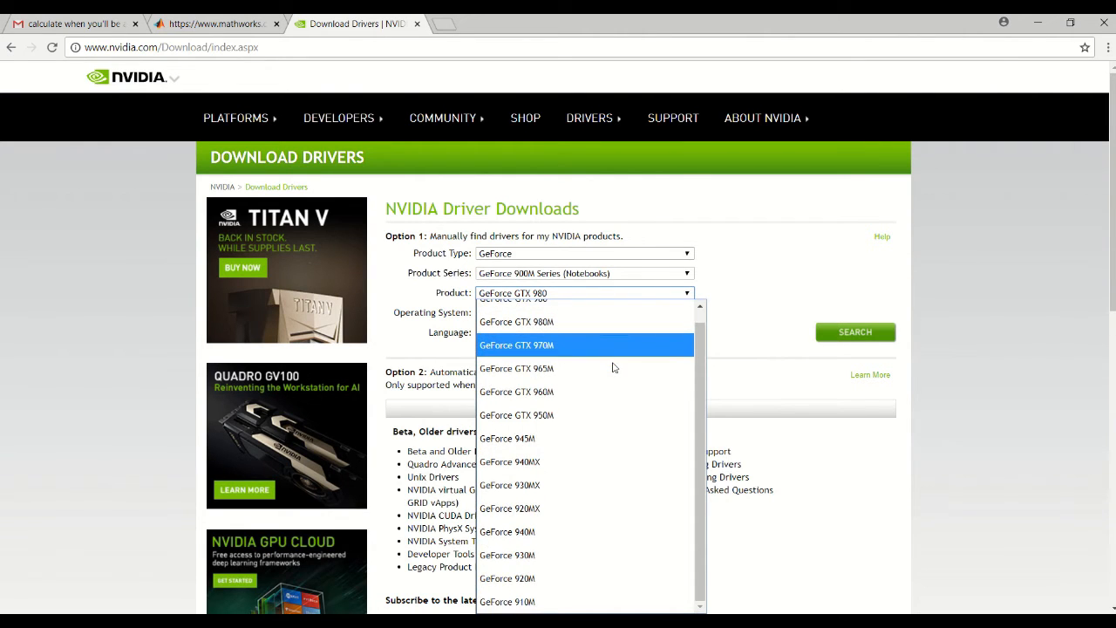
click(546, 469)
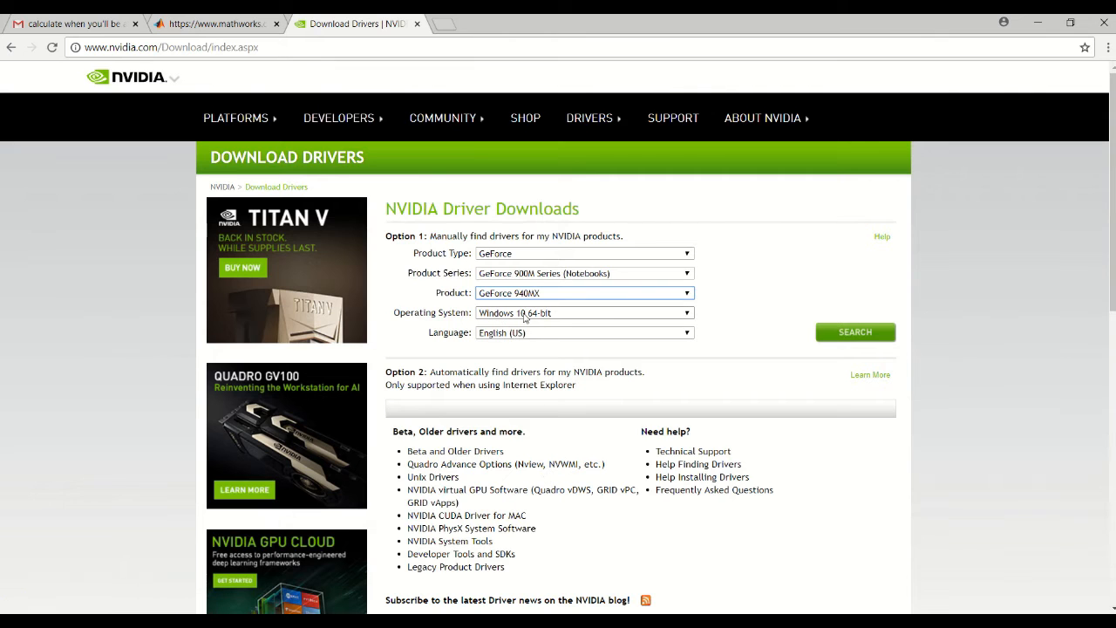
click(825, 338)
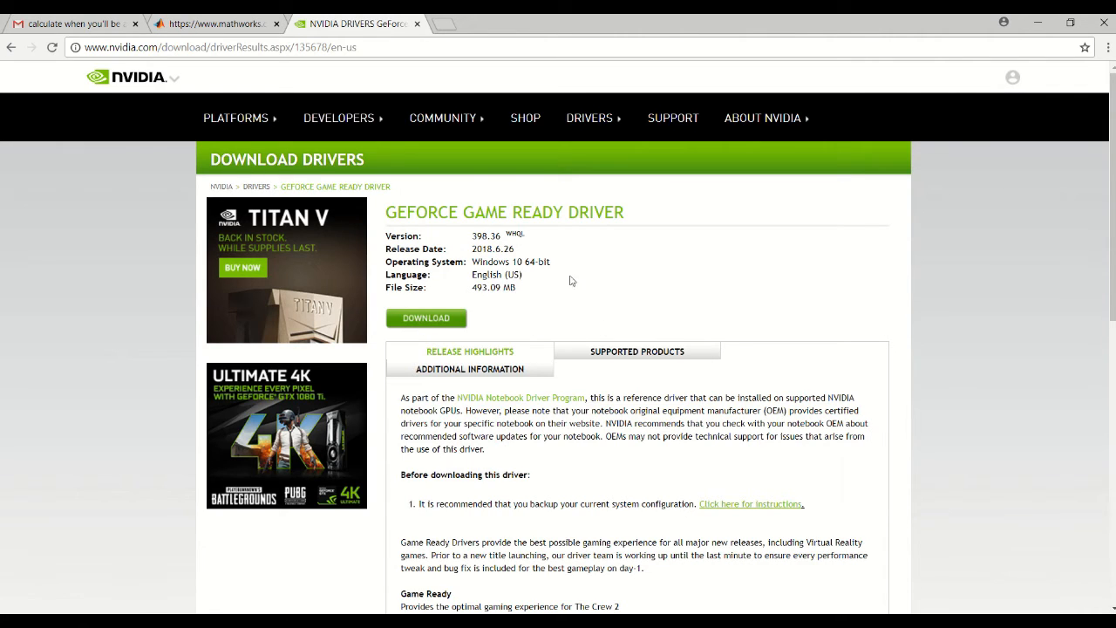
Open NVIDIA Control Panel from the desktop and apply High-performance NVIDIA processor as the global preferred graphics processor
click(1038, 25)
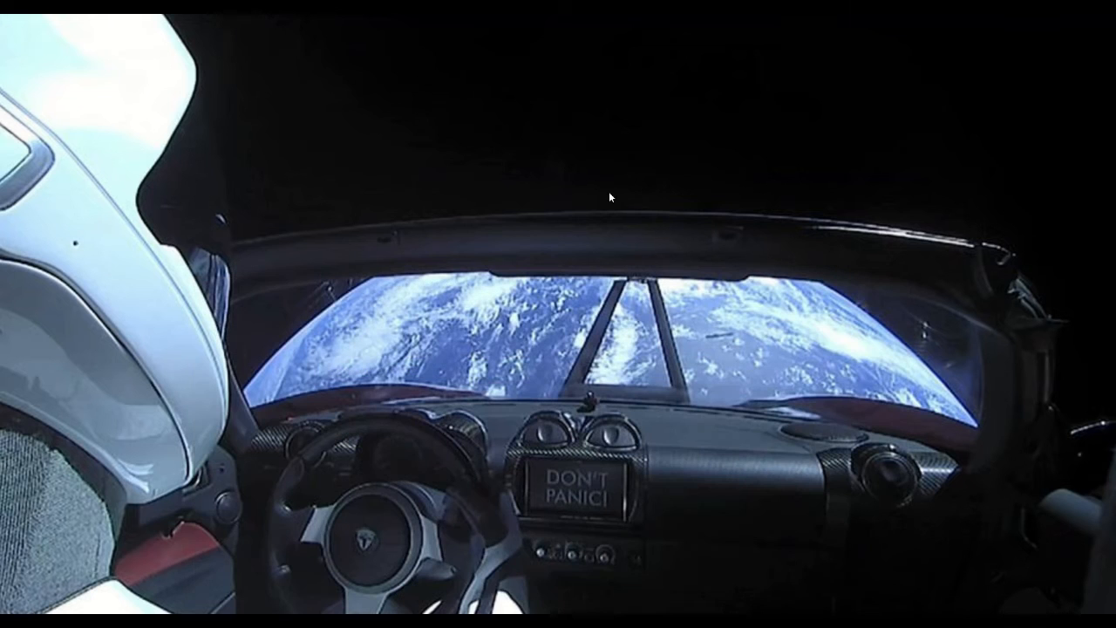
right_click(526, 212)
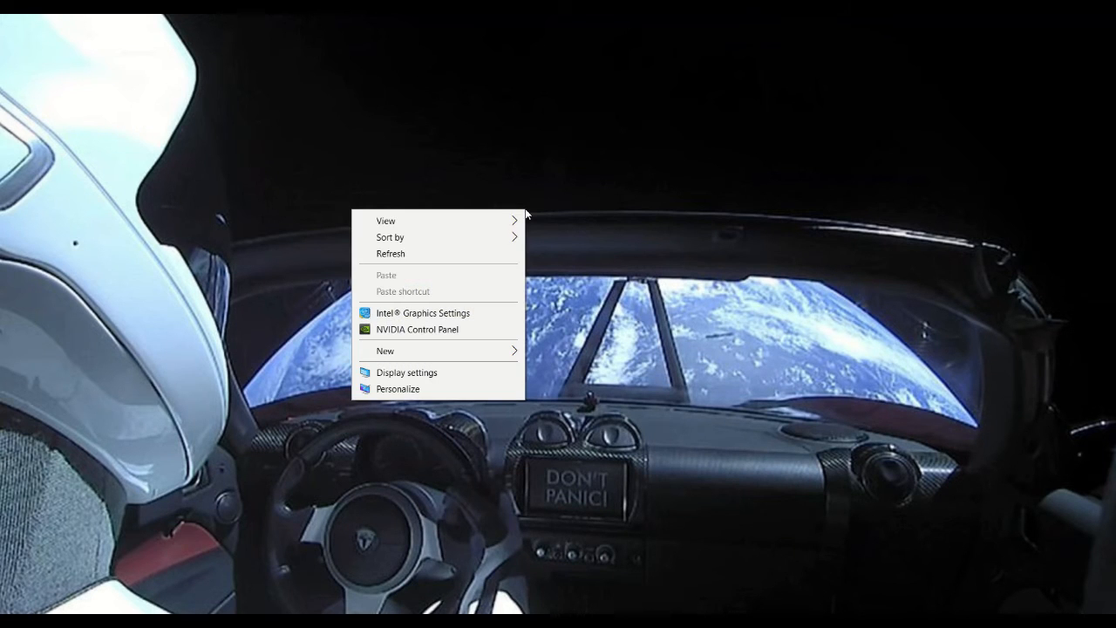
click(426, 331)
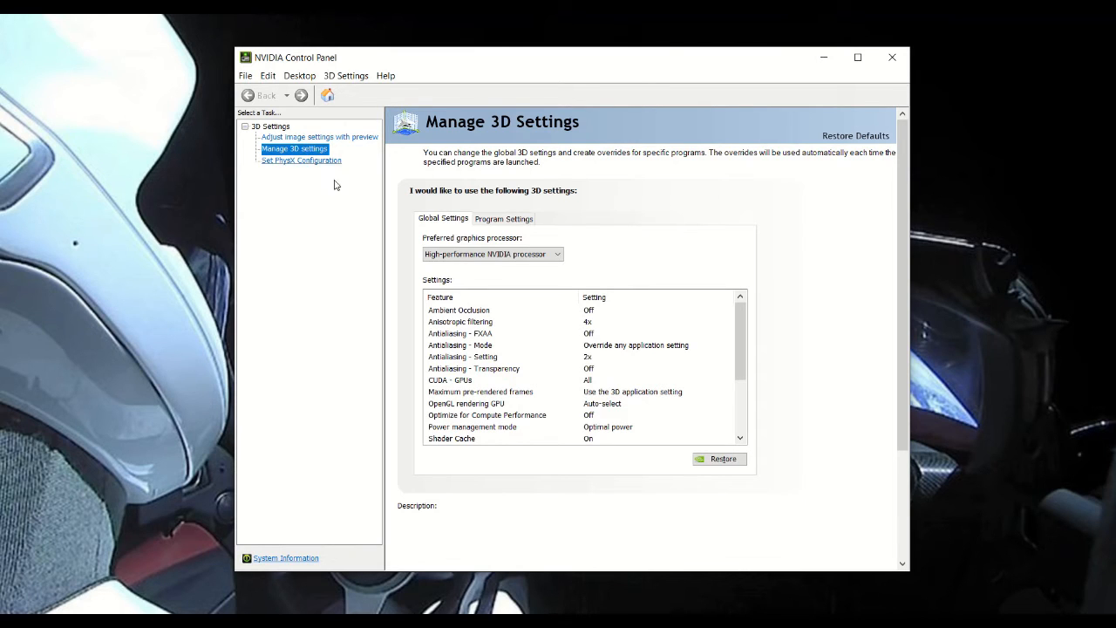
click(504, 259)
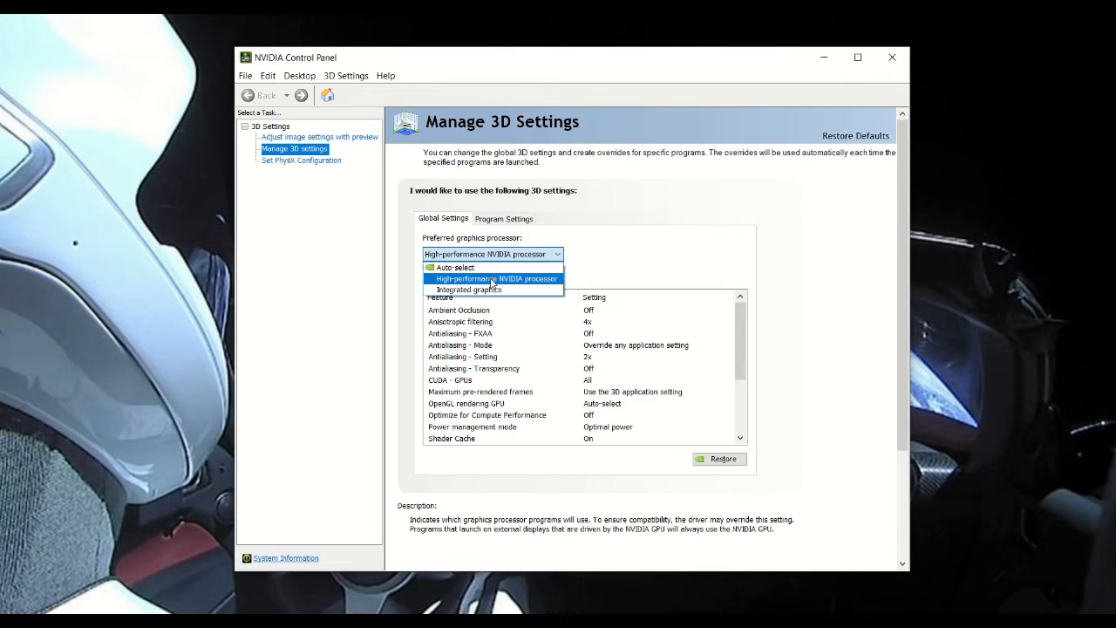
click(493, 279)
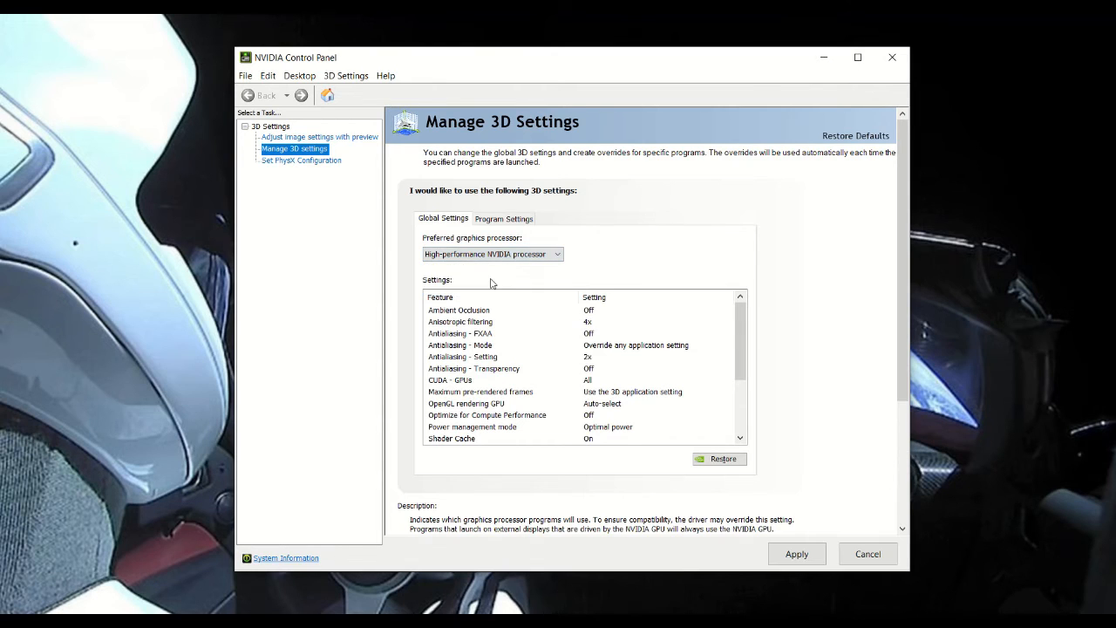
click(797, 554)
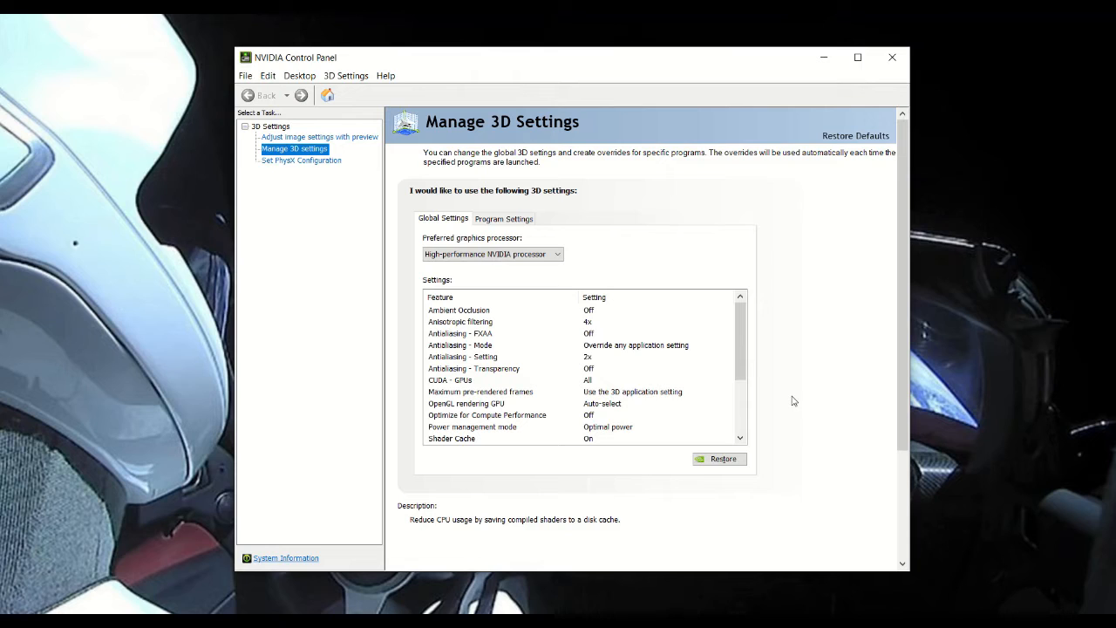
Review the program-specific 3D settings for Google Chrome and Microsoft Powerpoint, and examine the list of customizable programs
click(504, 221)
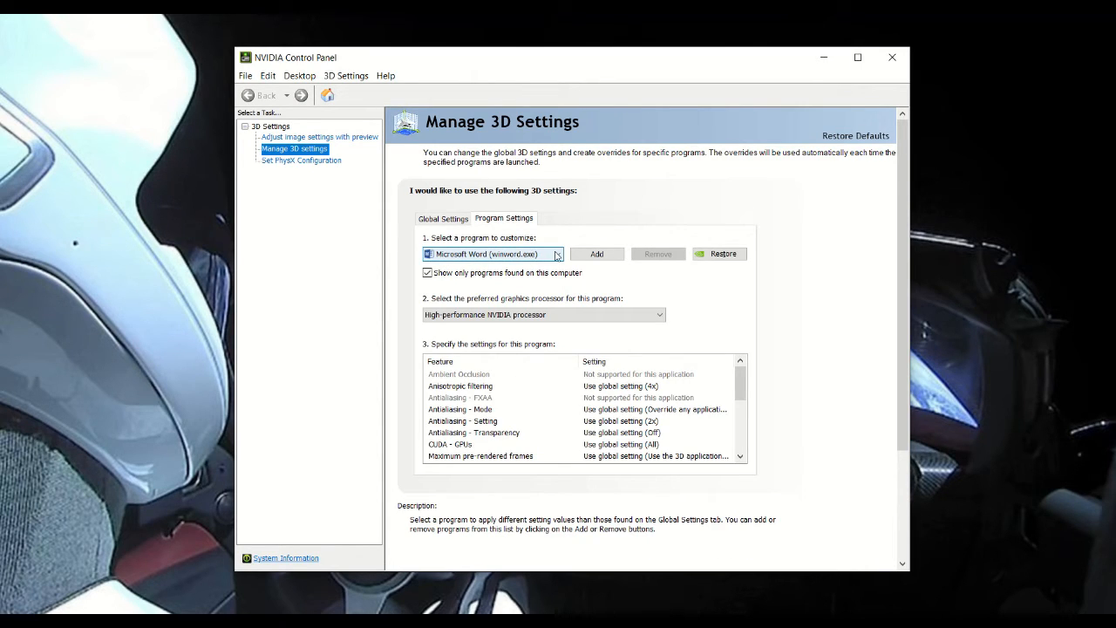
click(557, 255)
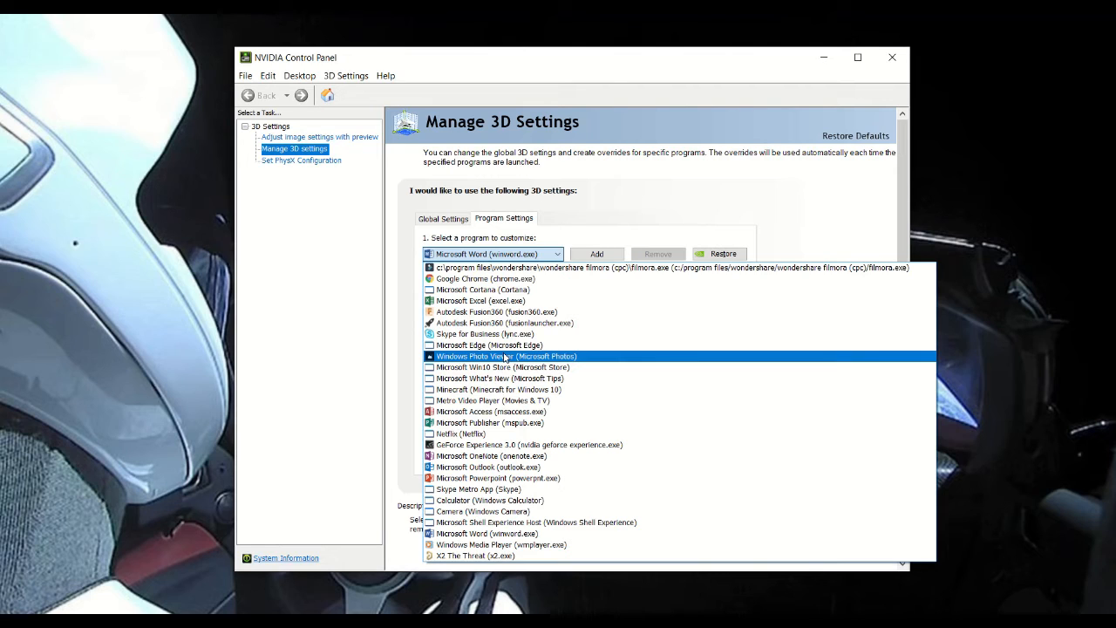
click(513, 278)
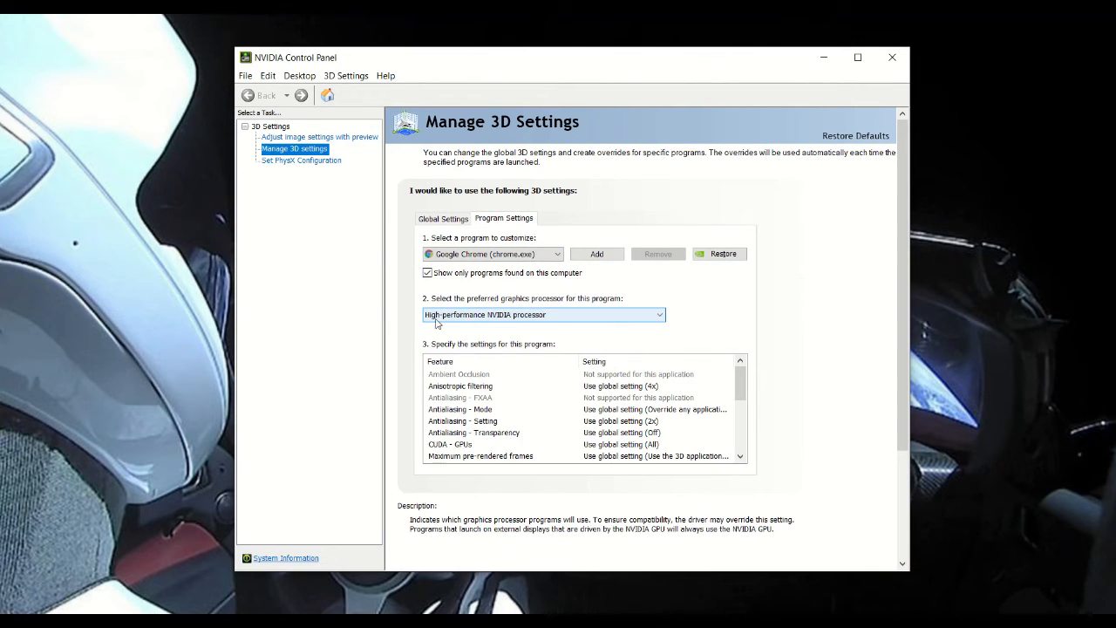
click(534, 258)
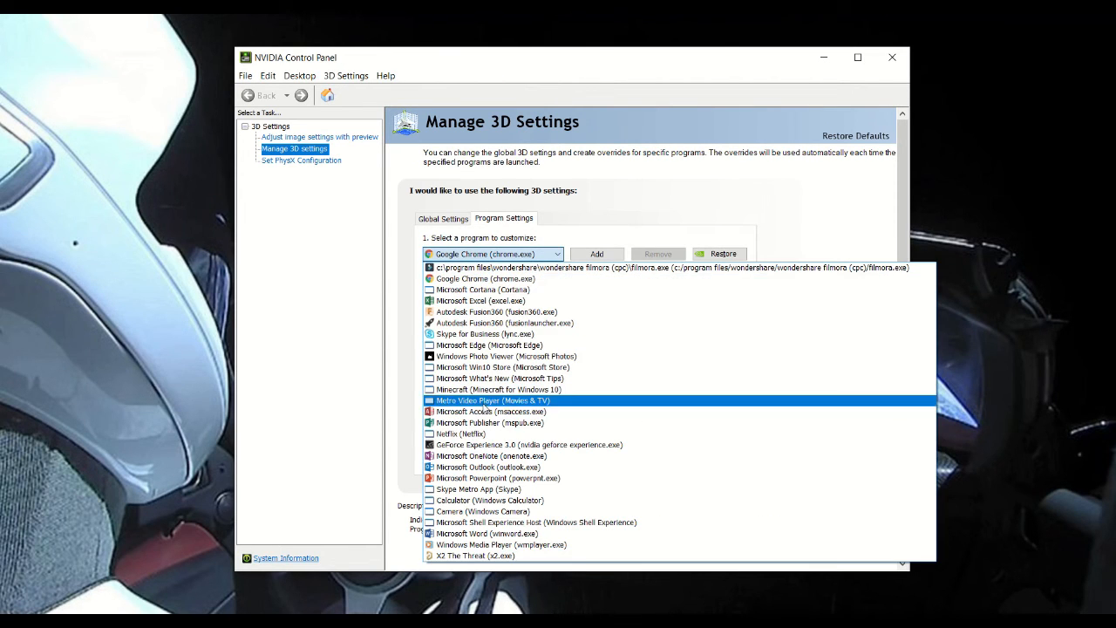
click(476, 480)
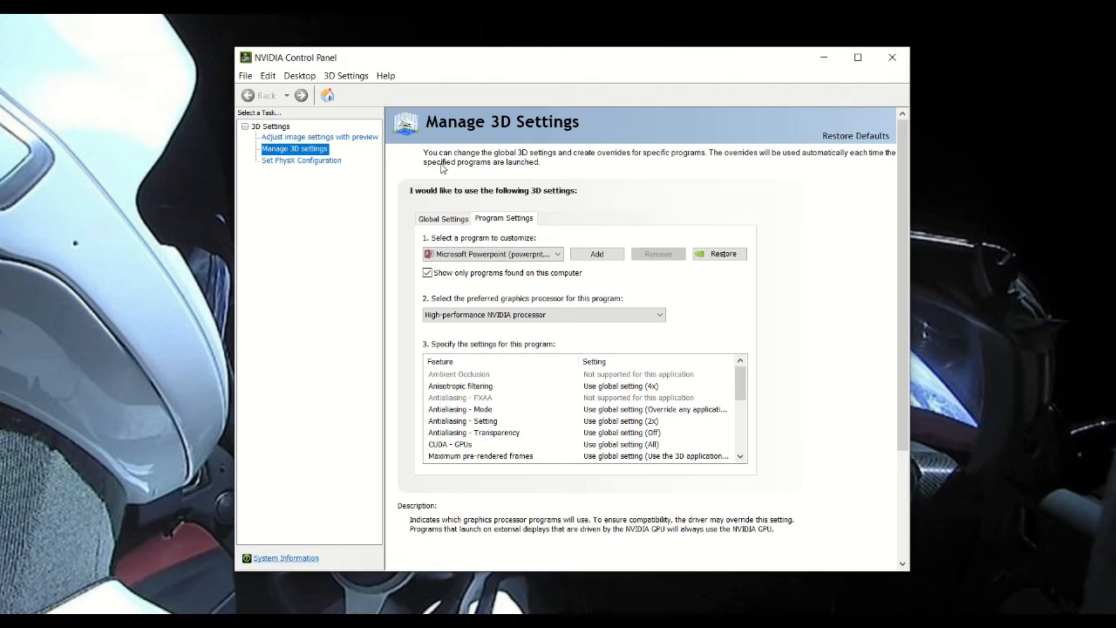
mouse_move(607, 57)
mouse_down()
mouse_move(611, 66)
mouse_move(610, 57)
mouse_up()
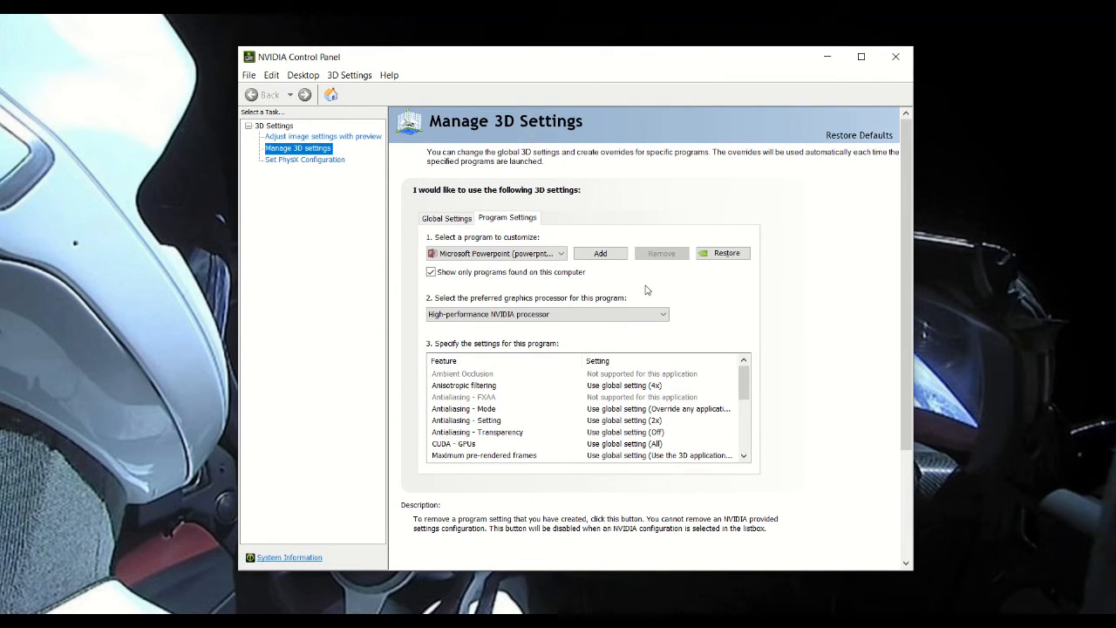
click(561, 255)
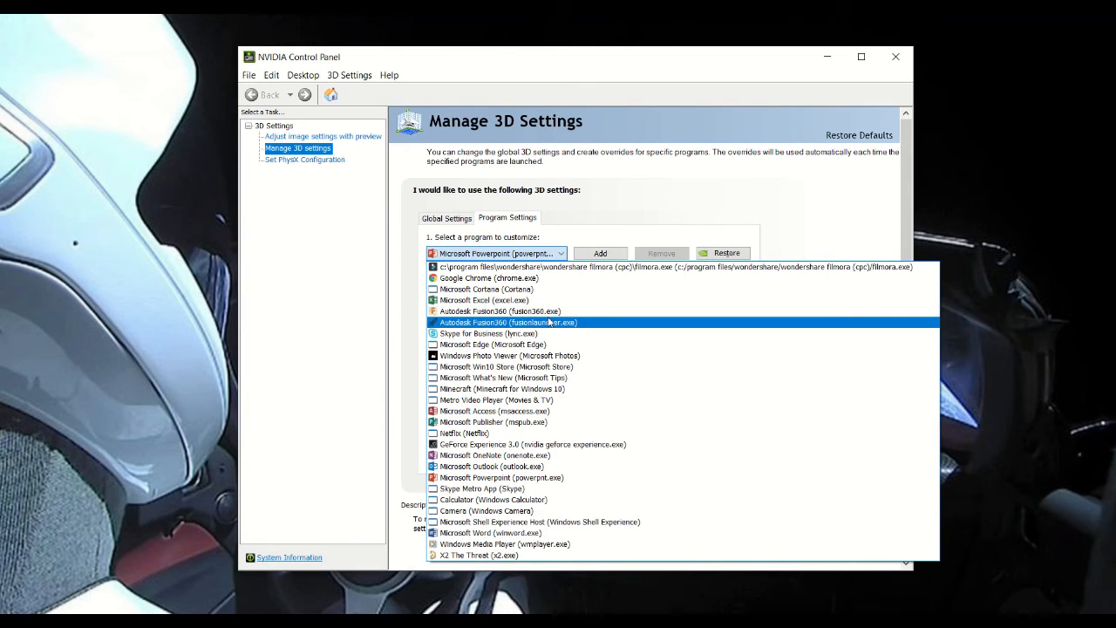
click(592, 258)
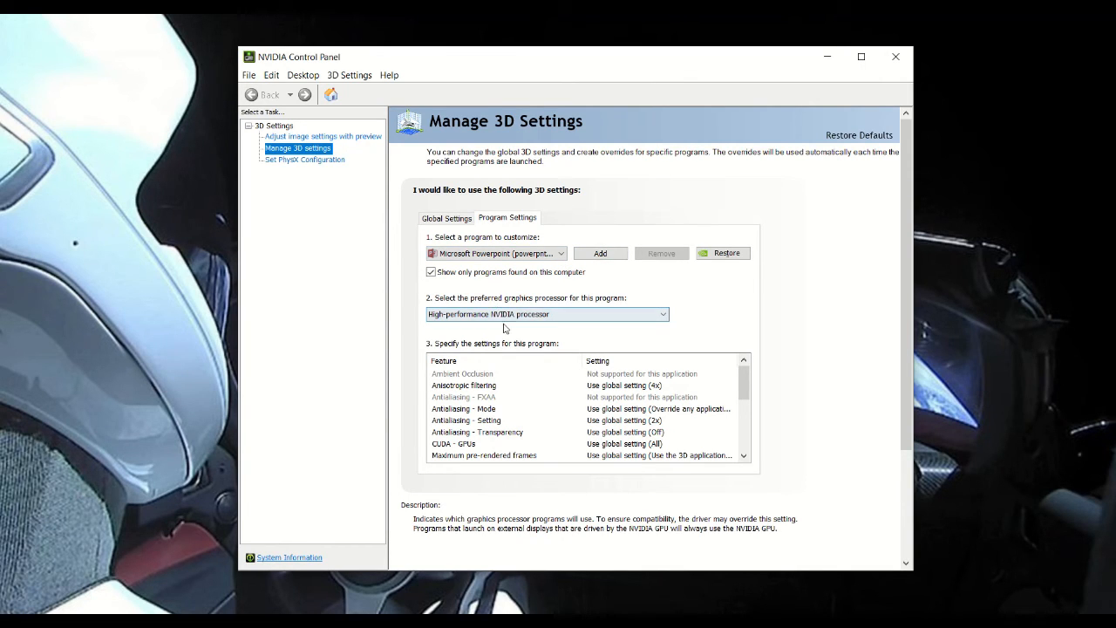
Select Autodesk Fusion360 (fusion360.exe) as the program to customize and view its preferred graphics processor options
click(547, 254)
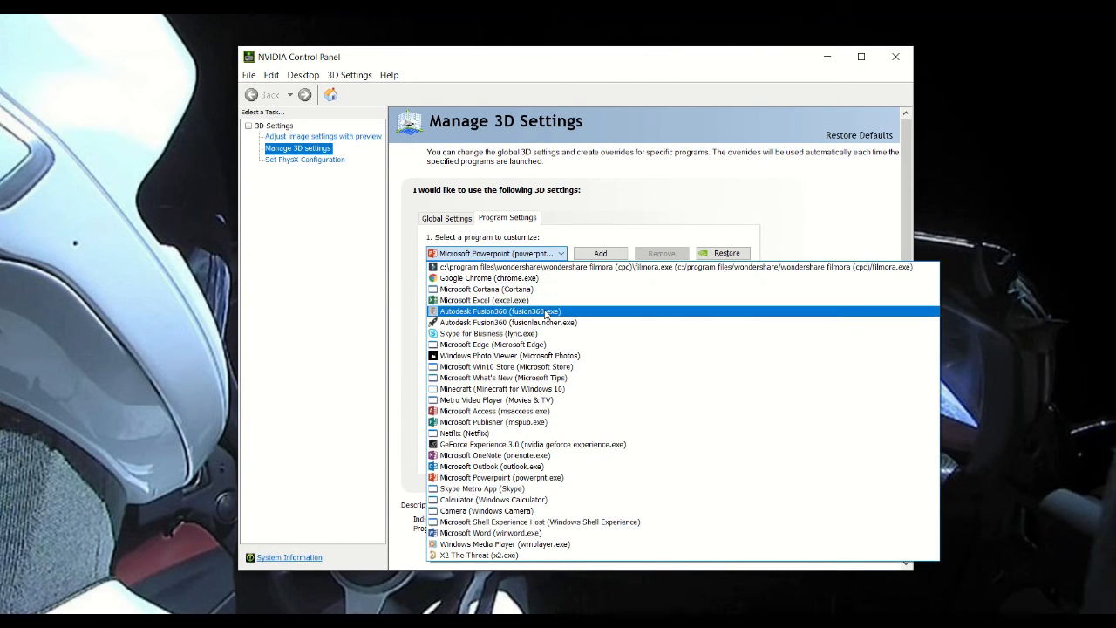
click(546, 311)
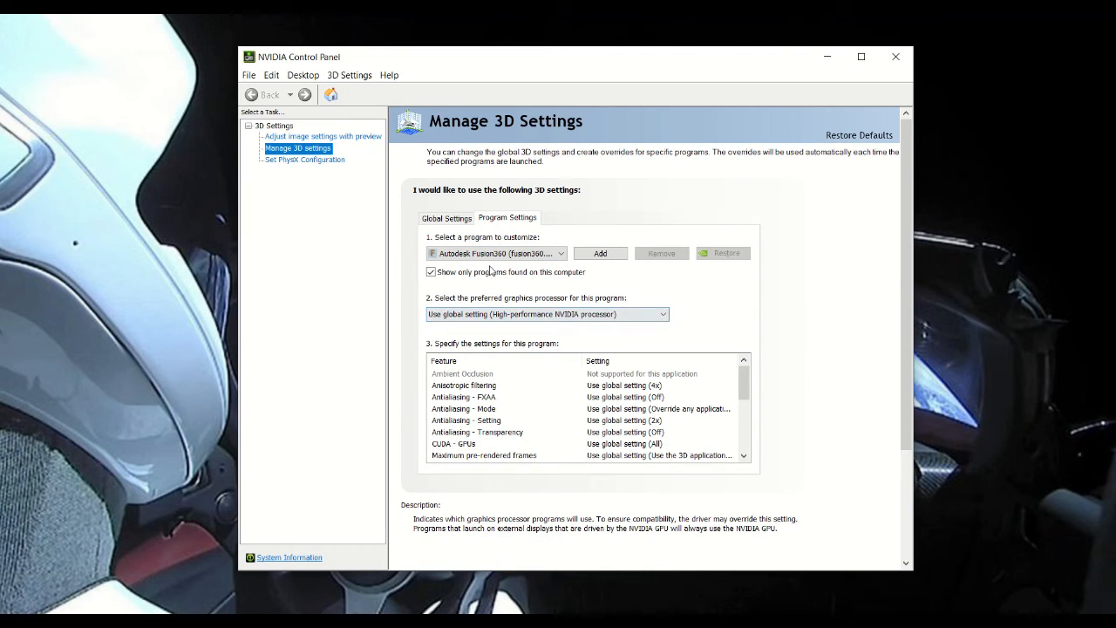
click(592, 320)
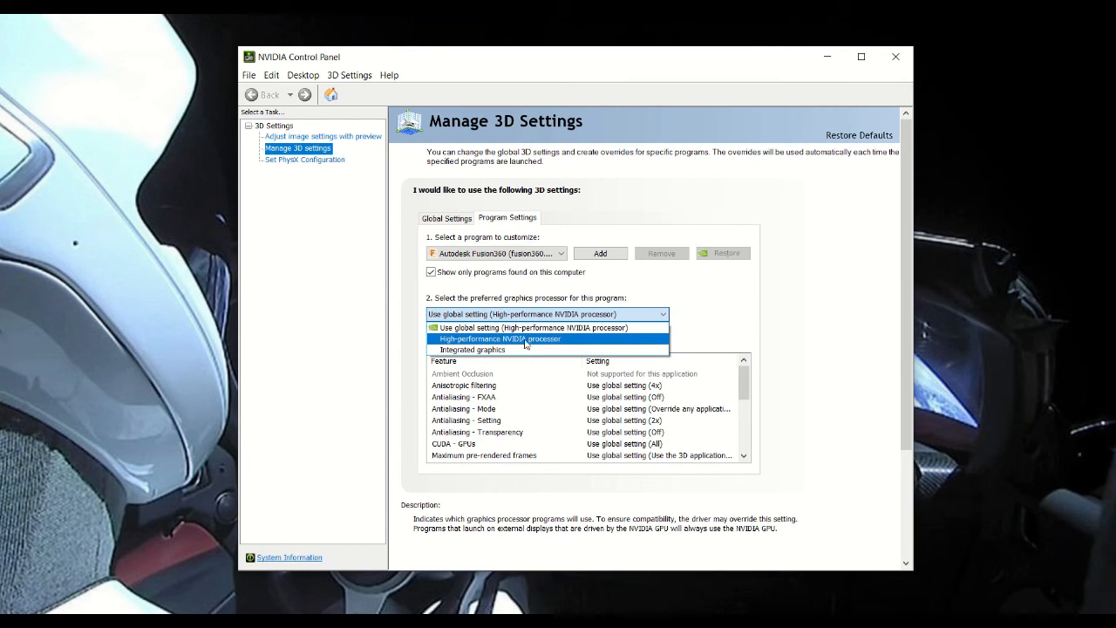
click(841, 308)
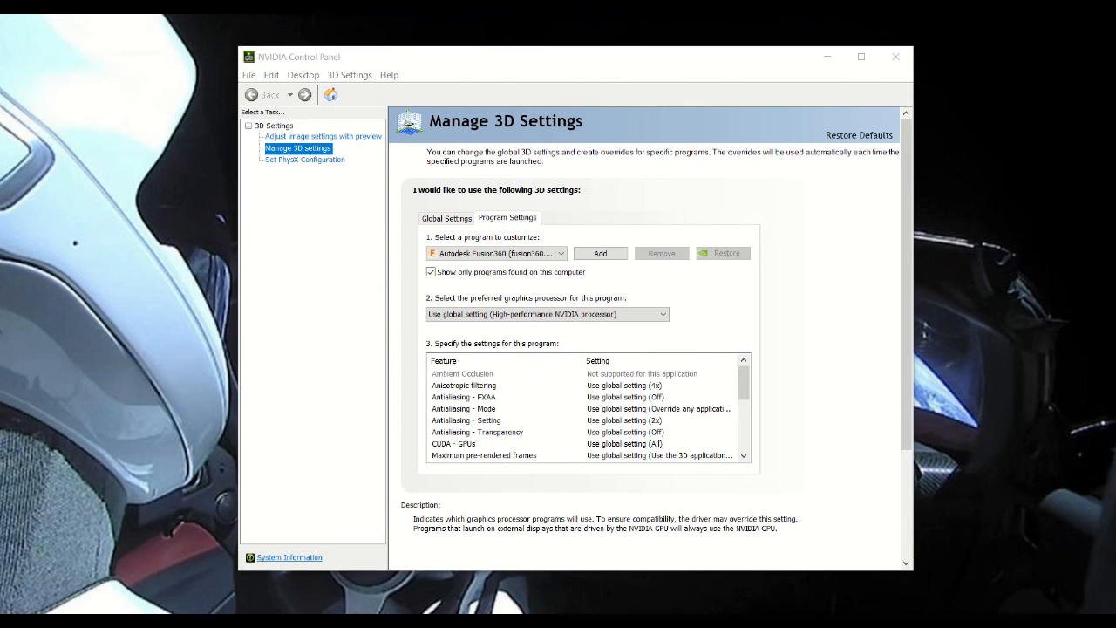
Search Windows for Task Manager and launch it
key(super+s)
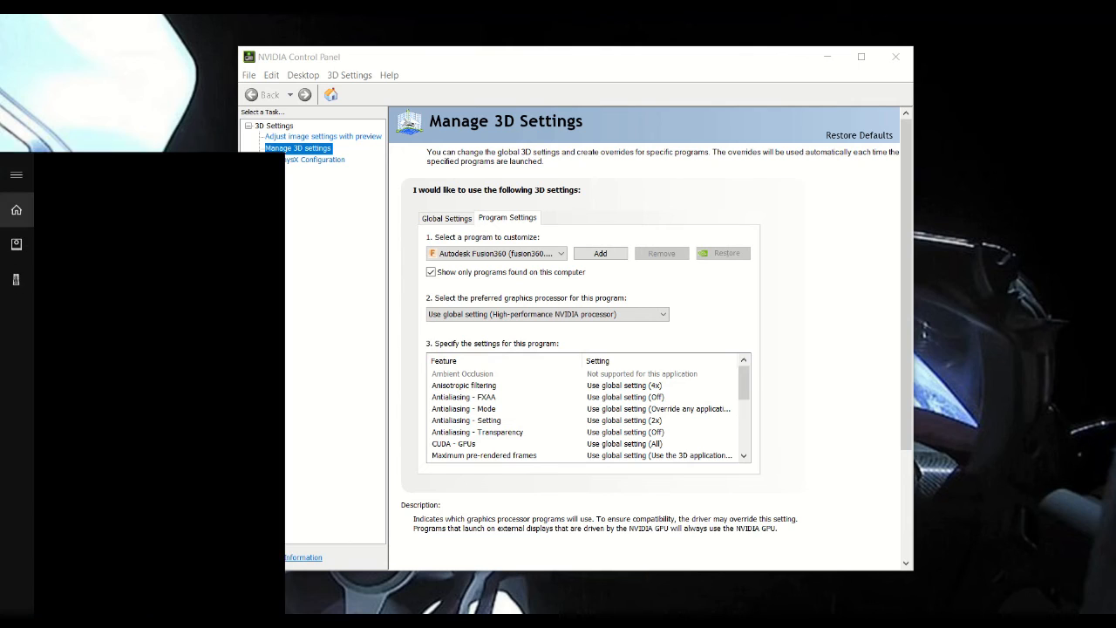
text(task)
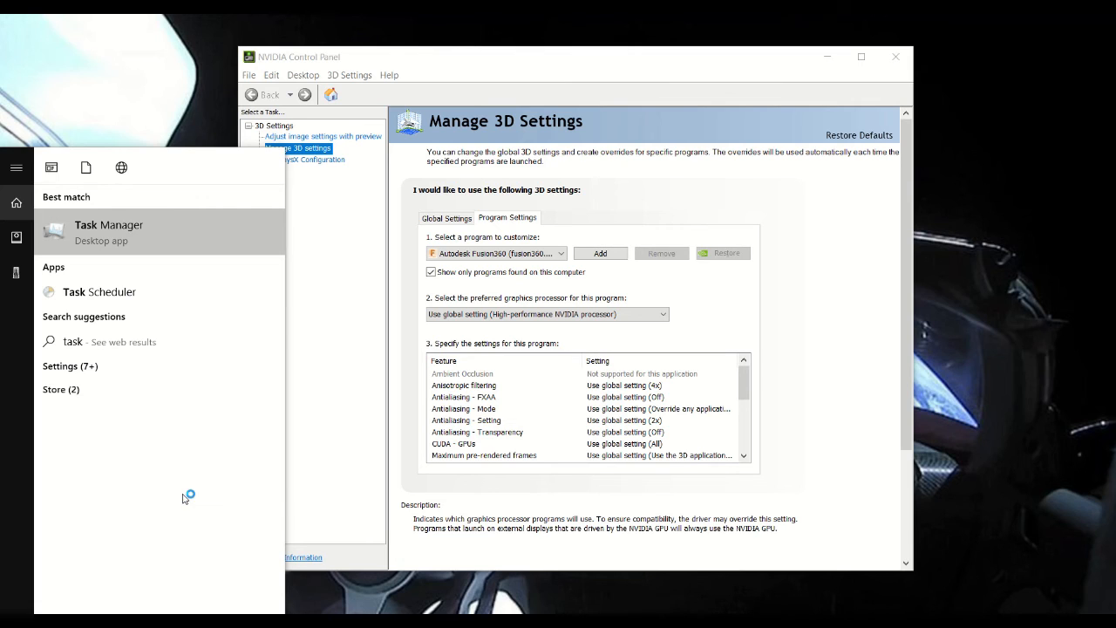
key(Return)
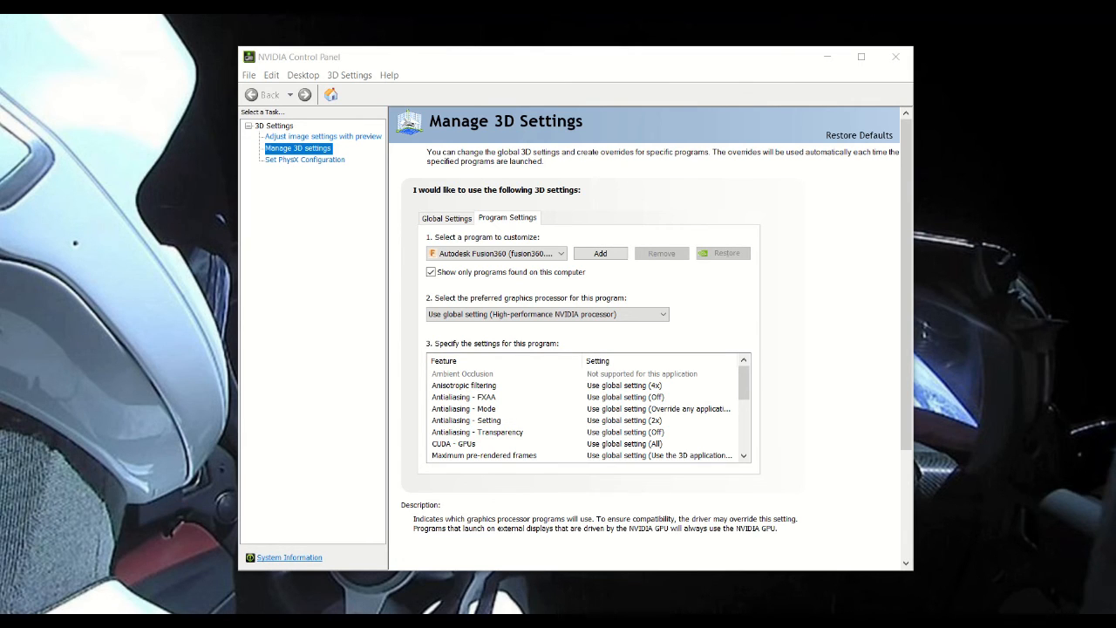
Reposition the Task Manager window and check the GPU usage and GPU engine of the running apps and background processes
drag(124, 131, 538, 67)
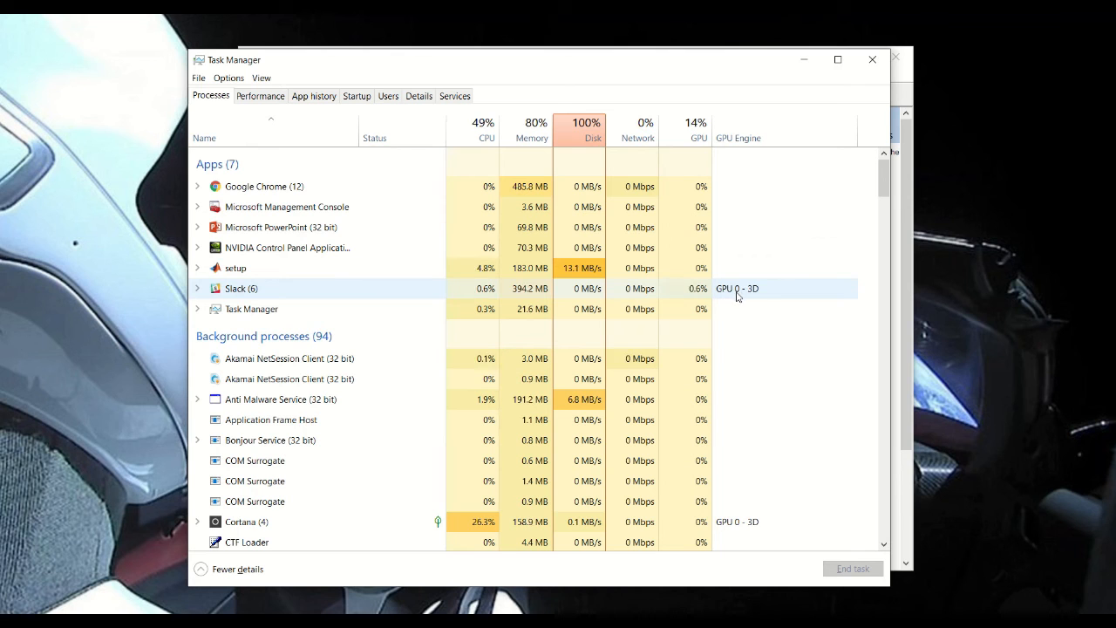
scroll(737, 297, down, 2)
drag(885, 188, 904, 162)
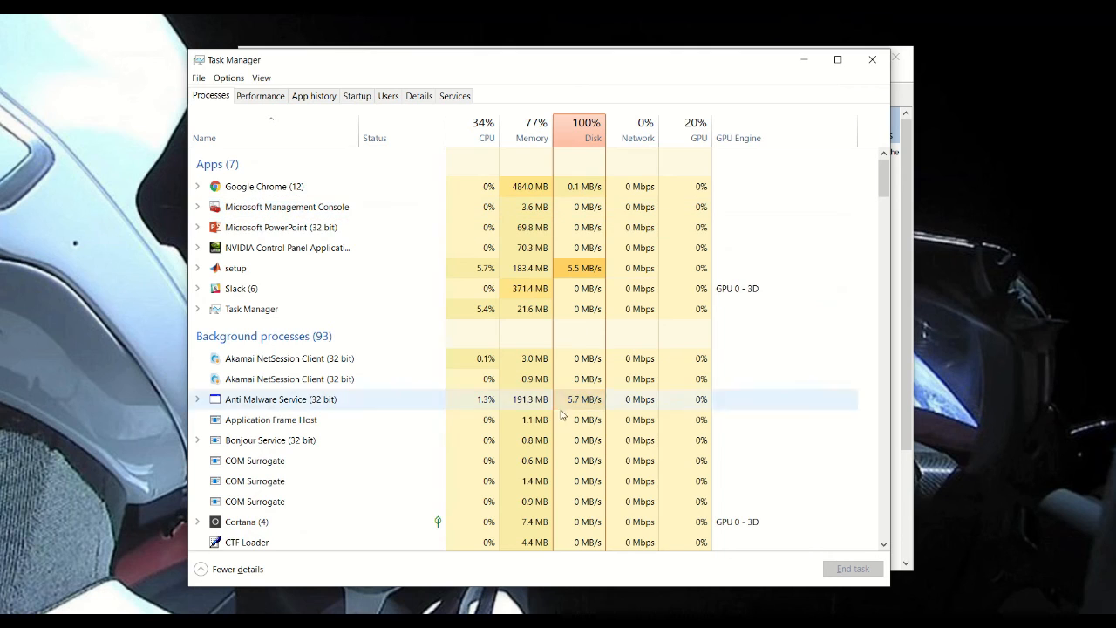
Return to NVIDIA Control Panel, choose GeForce 940MX as the PhysX processor, and close the control panel
click(522, 620)
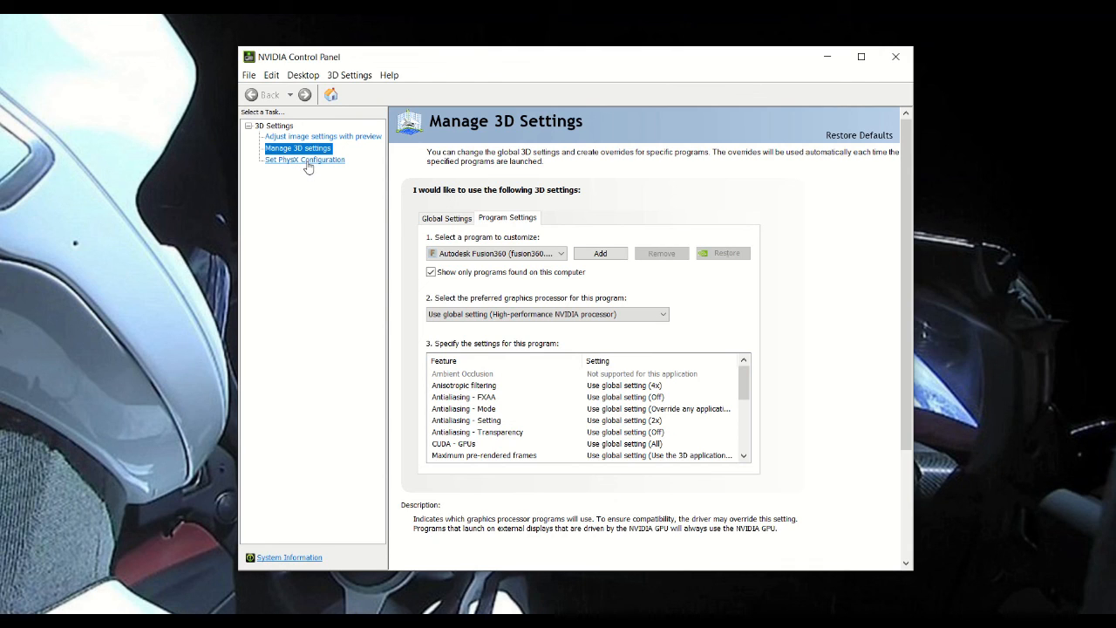
click(307, 163)
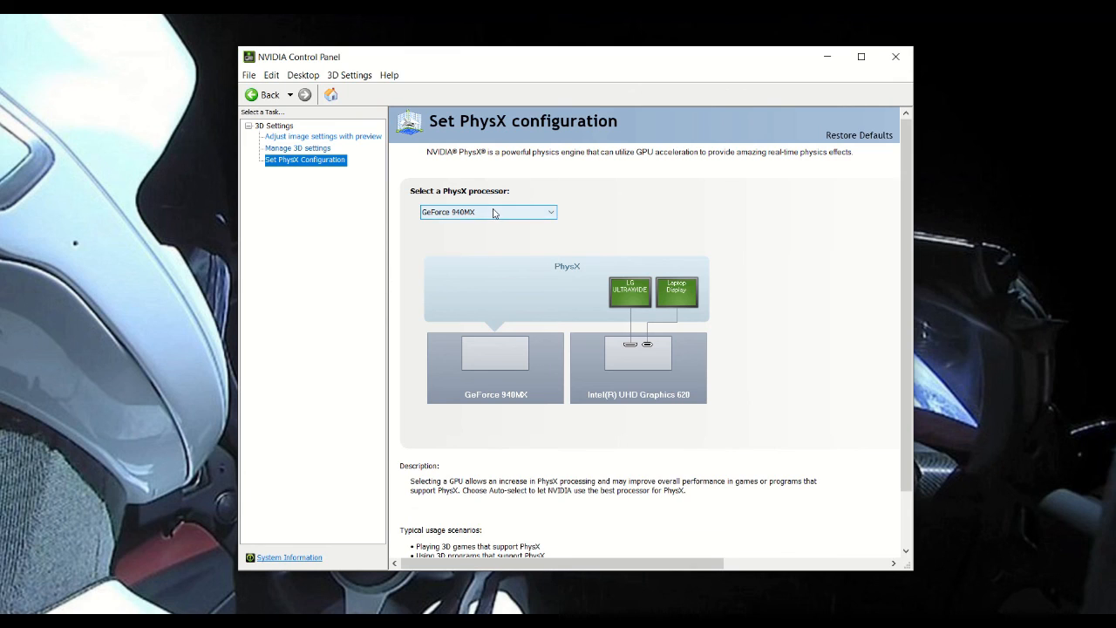
click(494, 212)
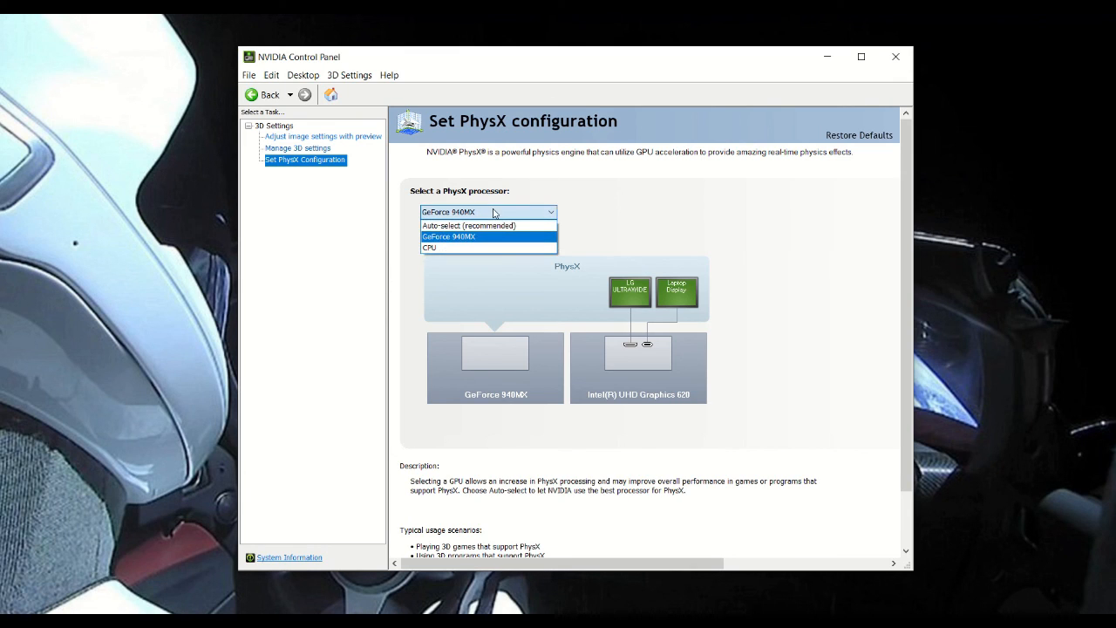
click(462, 242)
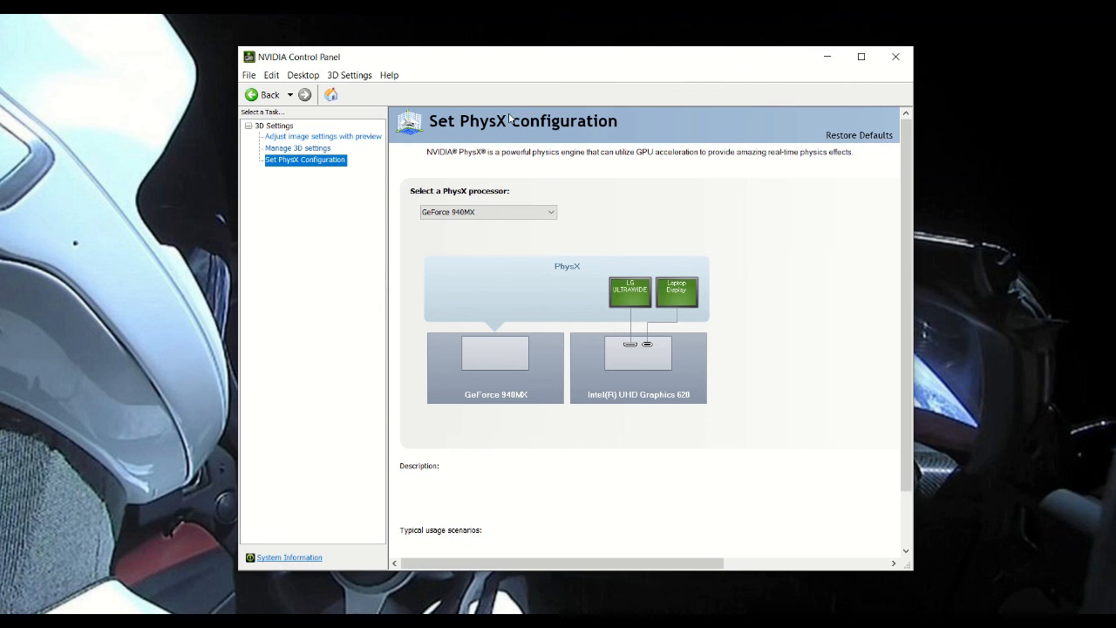
click(897, 61)
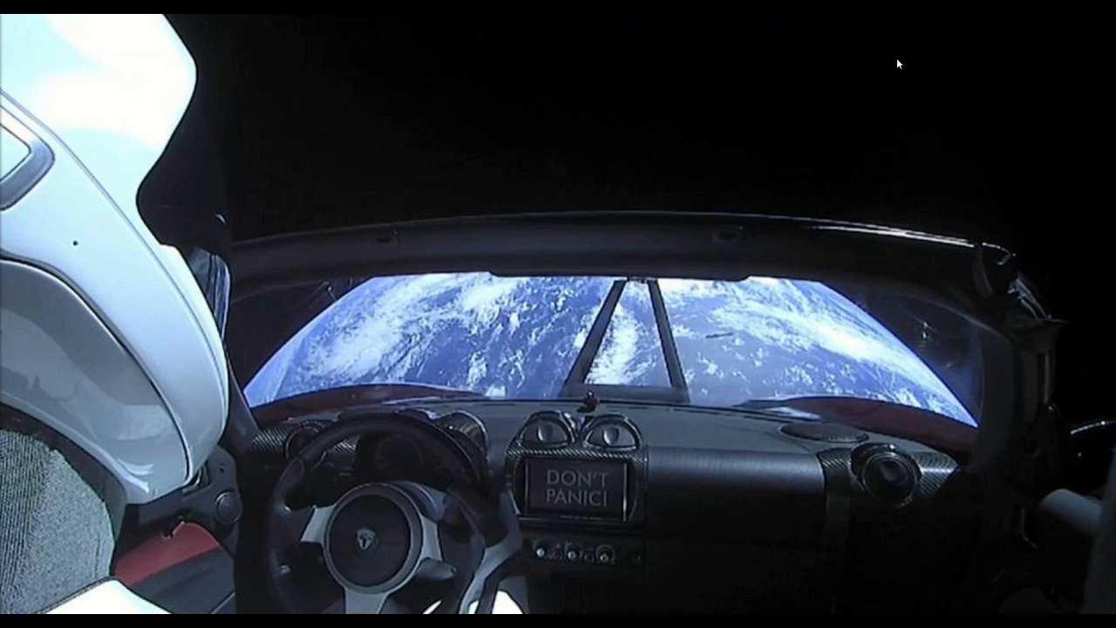